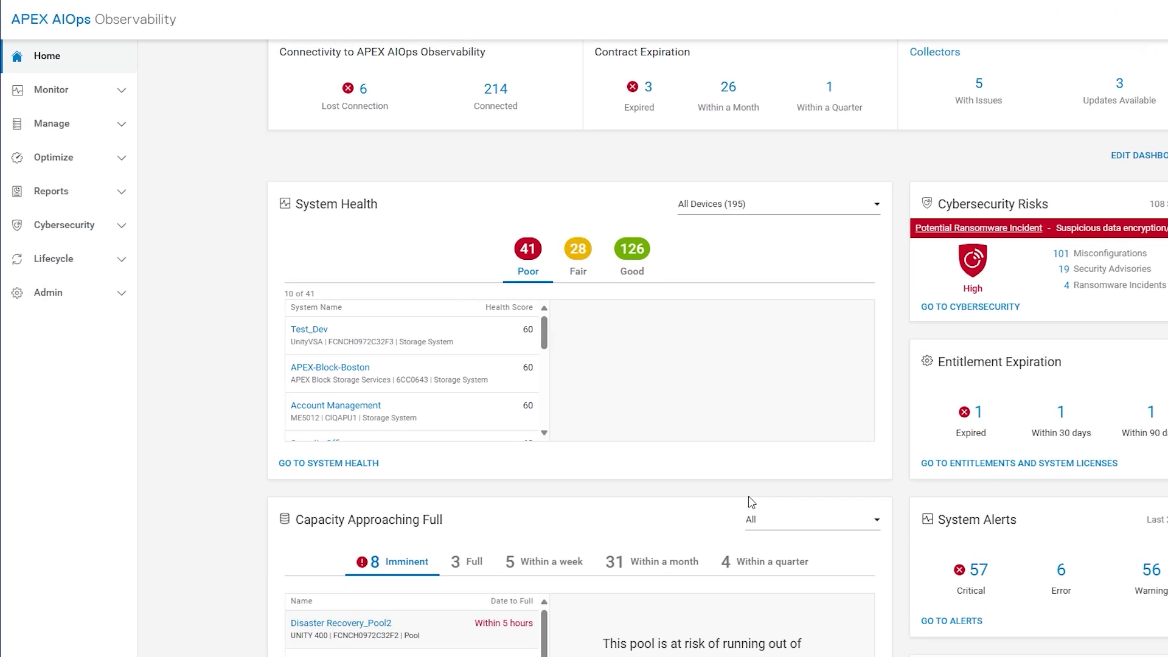
# Open Carbon Footprint under Monitor and scroll down to the 33-system Your Systems table.
pyautogui.click(131, 102)
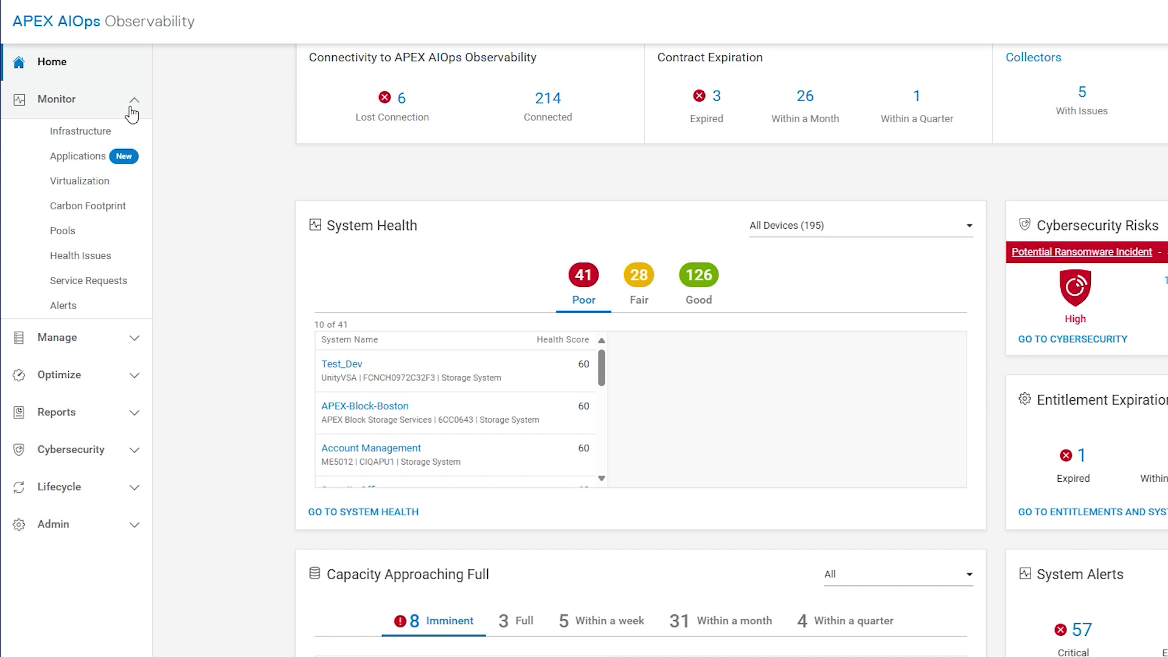
pyautogui.click(113, 208)
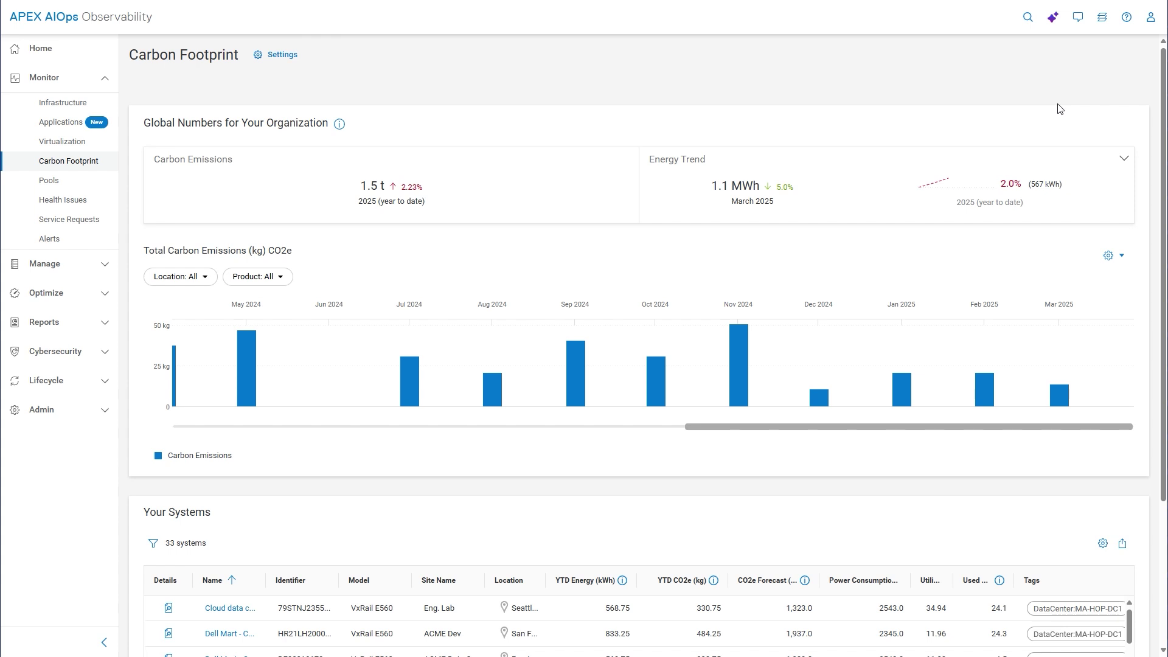
pyautogui.scroll(-2, 639, 203)
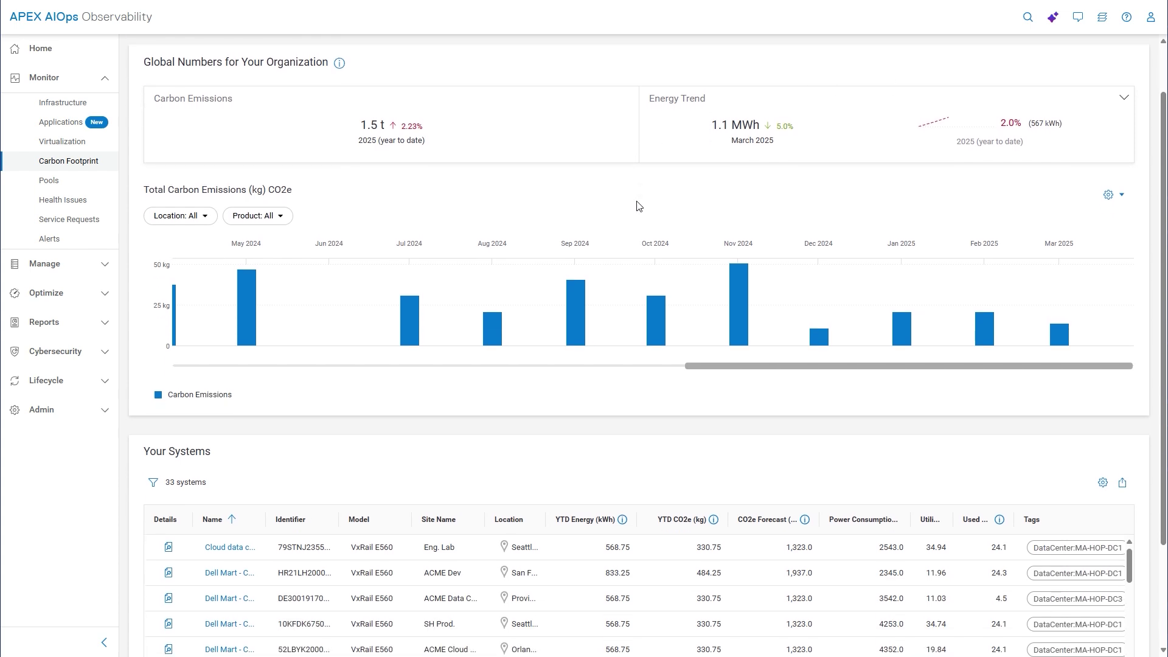
pyautogui.scroll(-1, 463, 383)
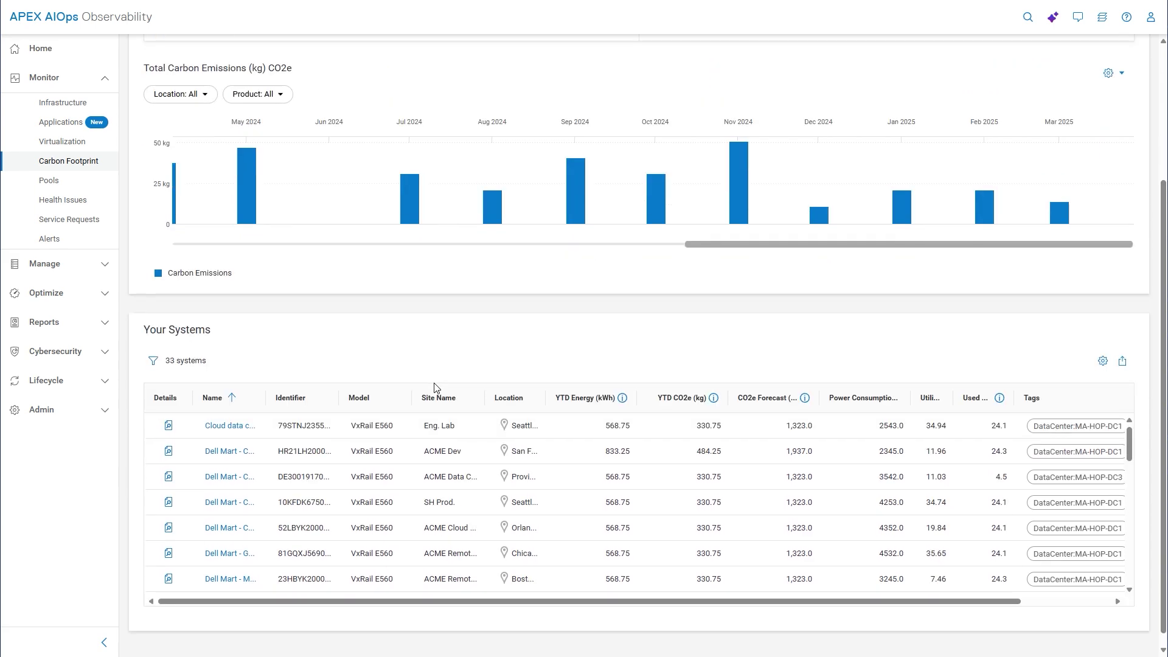
# Show the 30-day energy consumption forecast for the Cloud data center system.
pyautogui.click(169, 425)
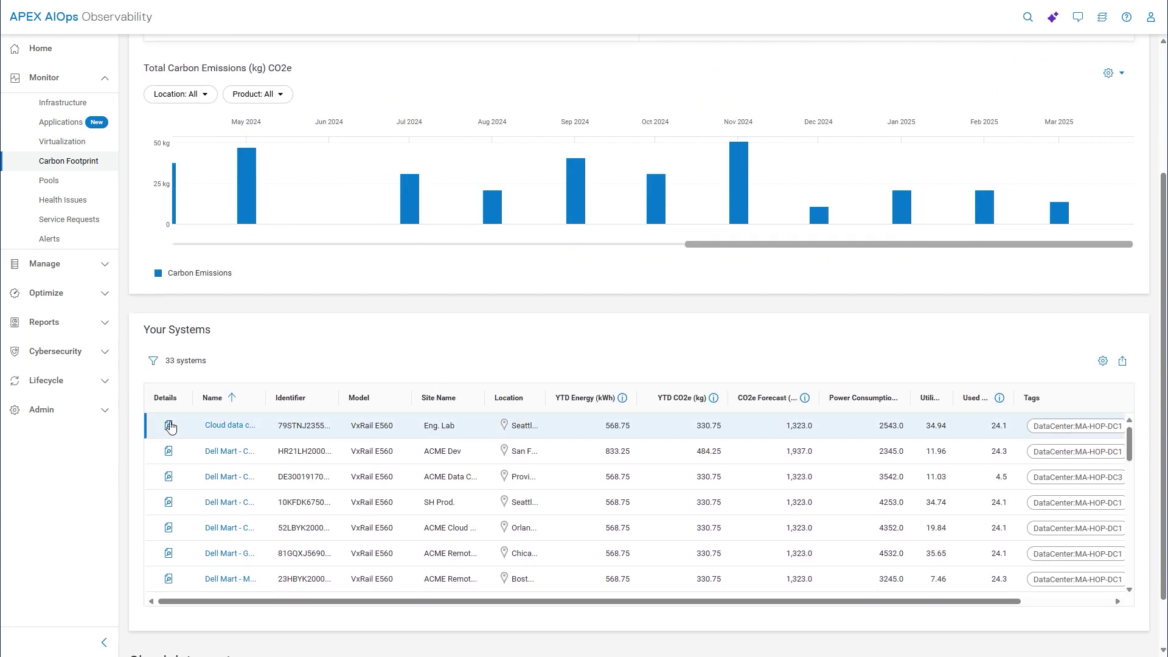
pyautogui.scroll(-2, 377, 370)
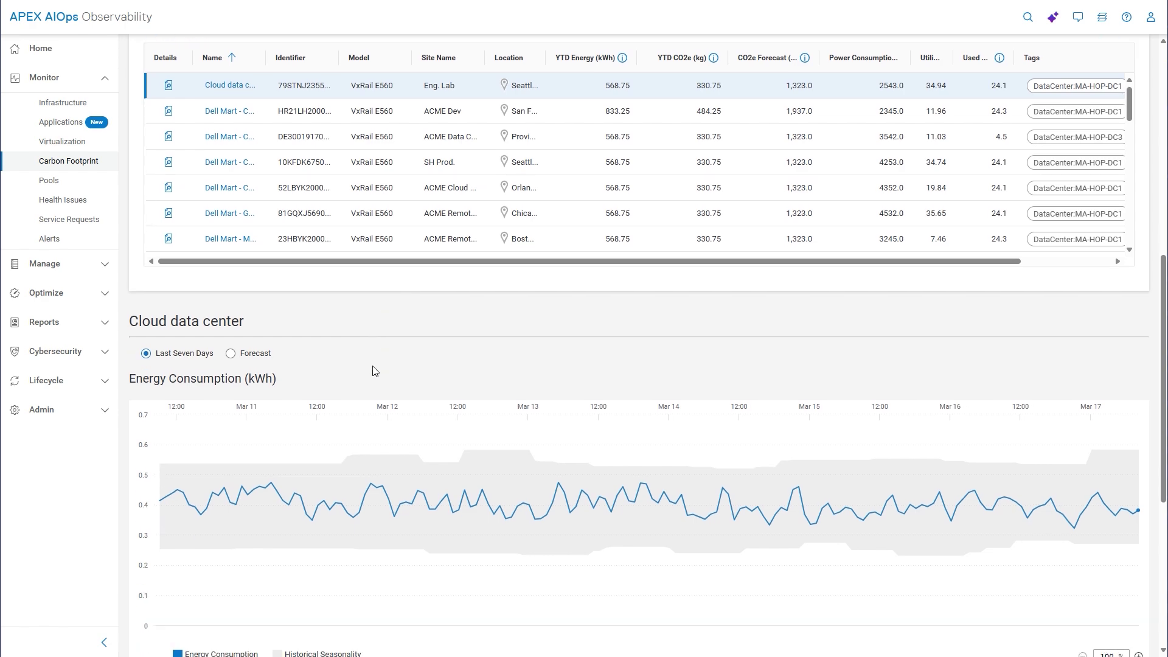
pyautogui.scroll(-1, 343, 369)
pyautogui.scroll(-1, 343, 369)
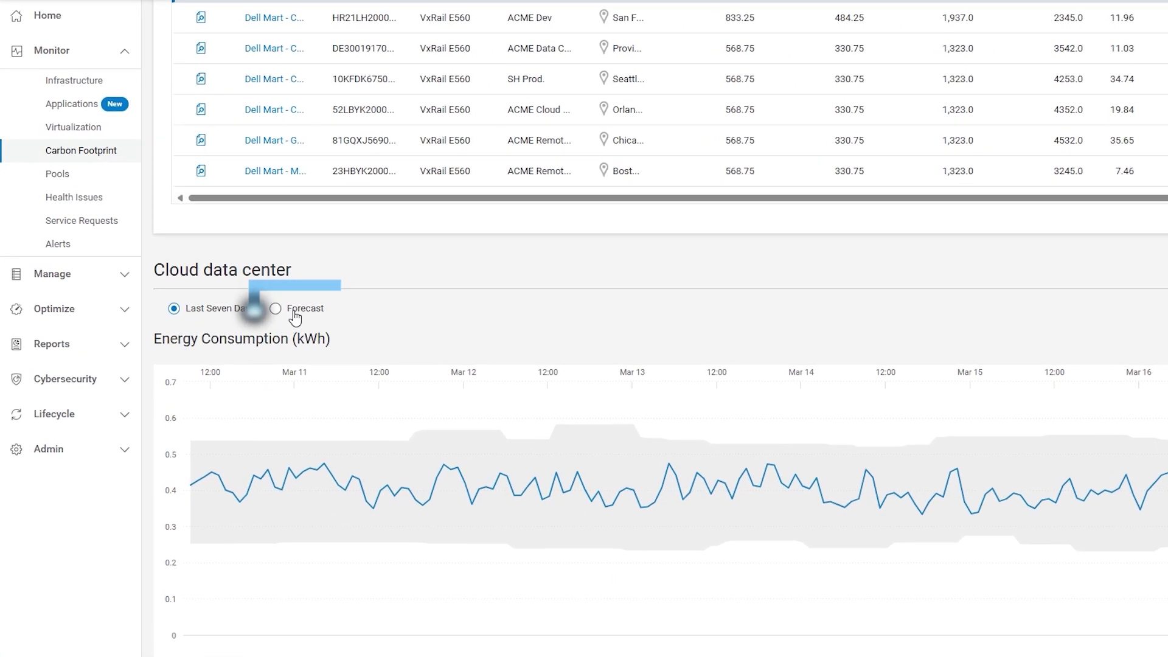
pyautogui.click(295, 312)
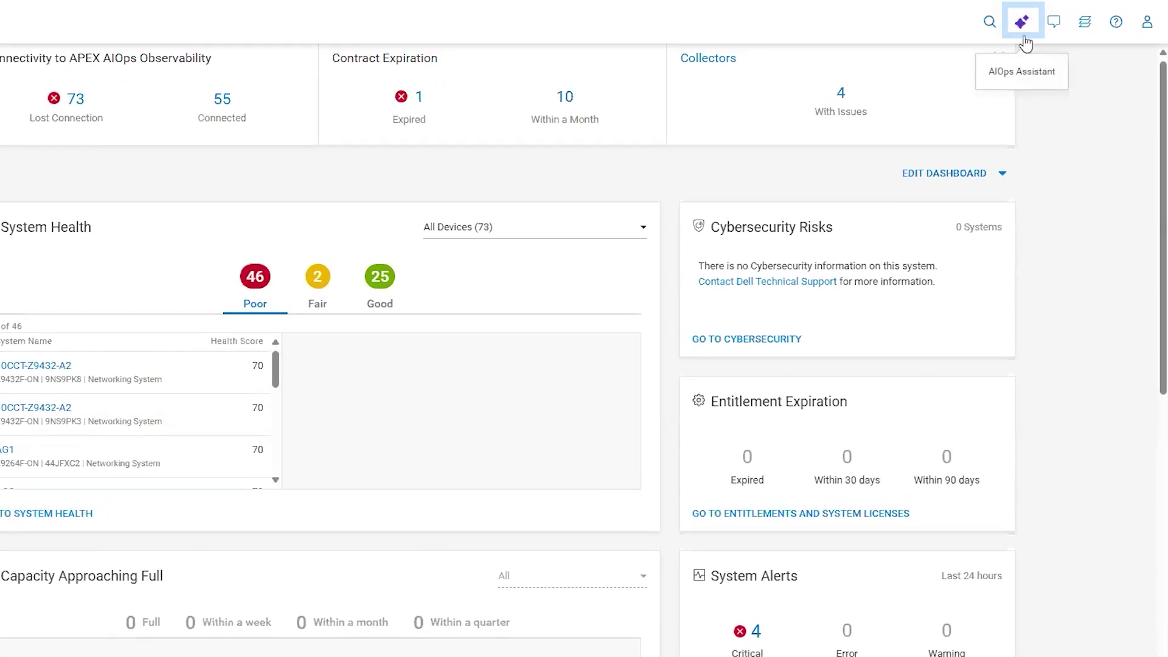
# Ask the AIOps Assistant 'Can you tell me about PowerStore's metro volume feature?'.
pyautogui.click(1022, 23)
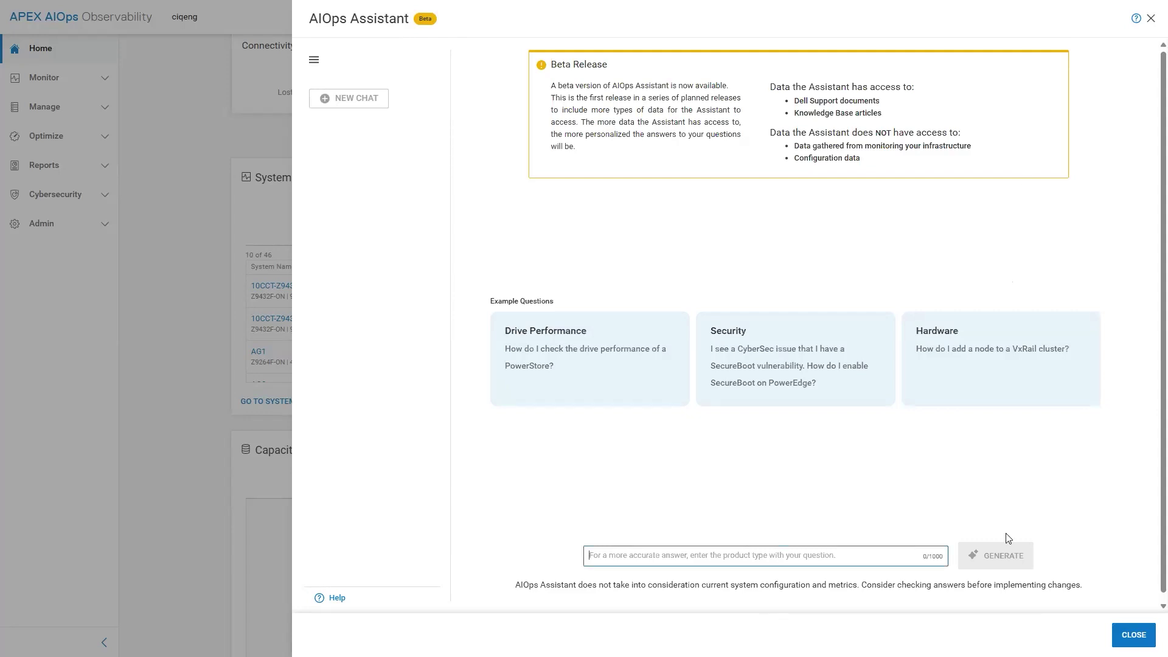
pyautogui.write("Can you tell me about PowerStore's metro volume feature?")
pyautogui.click(1026, 555)
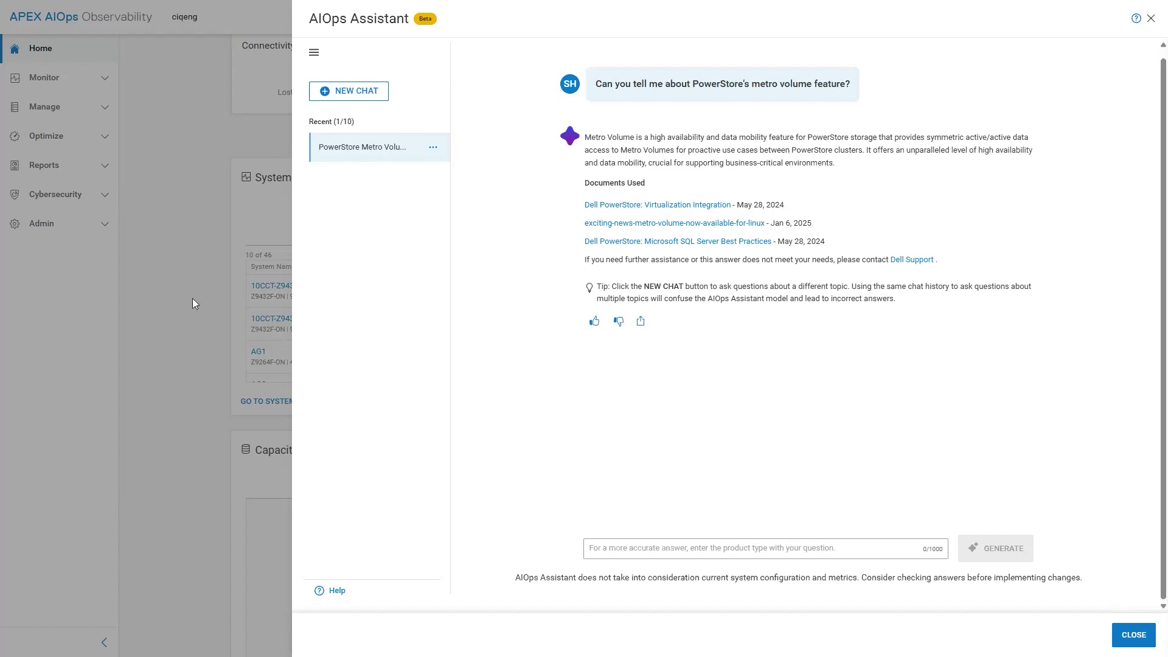
# Ask the assistant the follow-up 'What are the steps to set it up?'.
pyautogui.click(626, 548)
pyautogui.write('What are the steps to set it up?')
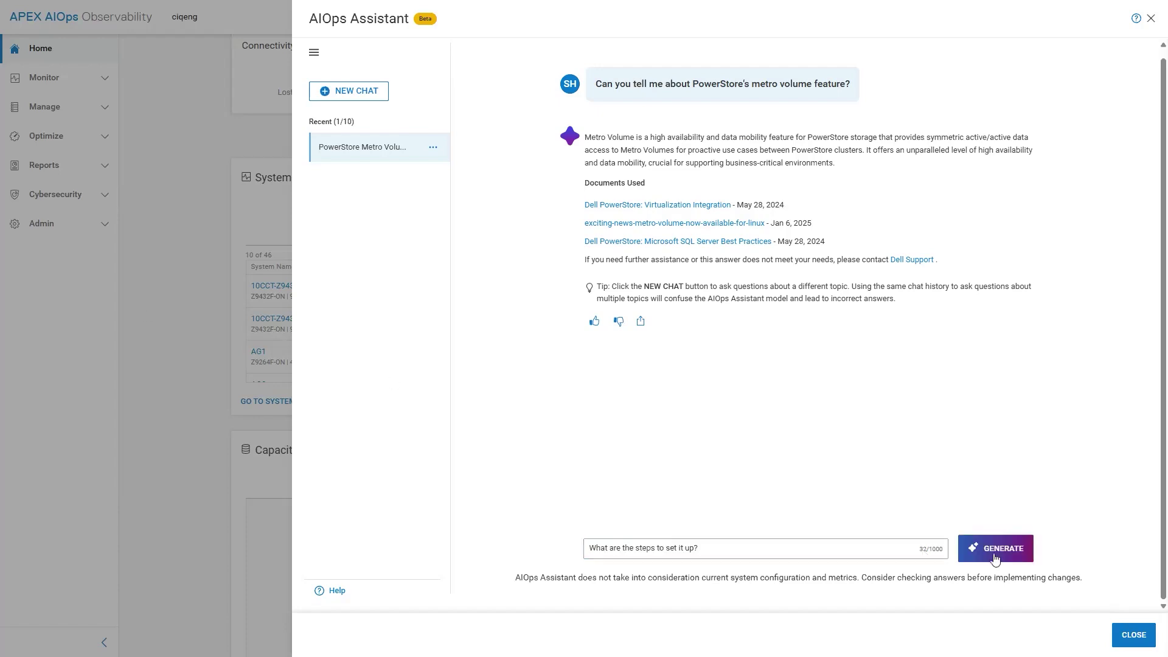
pyautogui.click(995, 550)
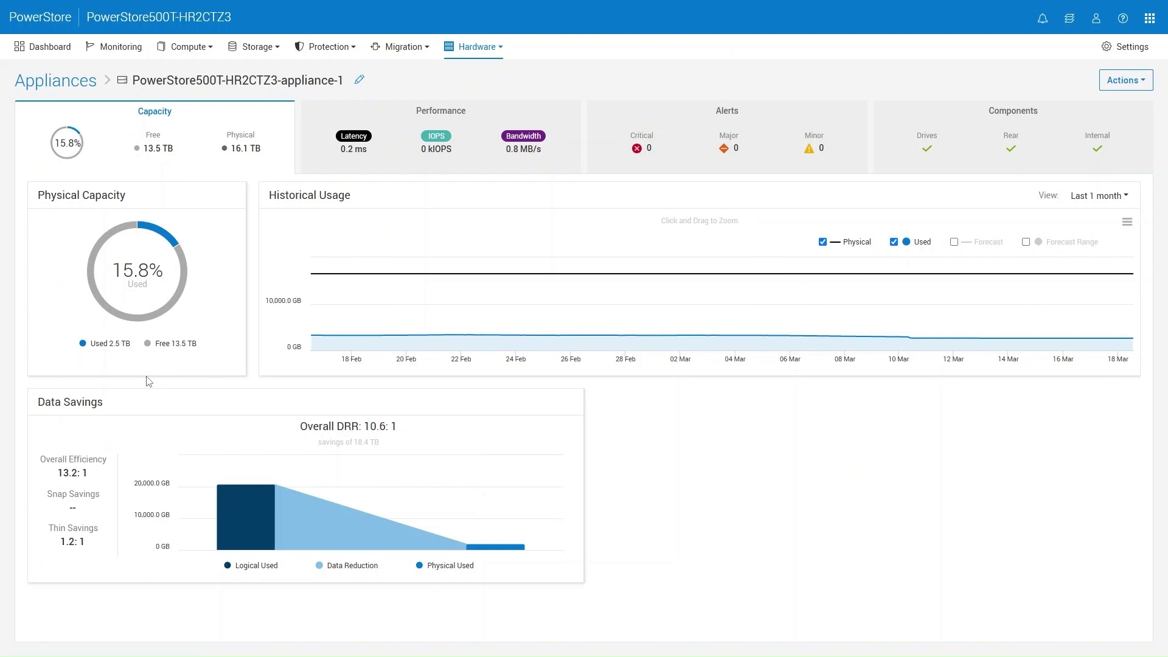
# Add the CPU line to appliance-1's Performance utilization chart and scroll down to the IOPS chart.
pyautogui.click(395, 154)
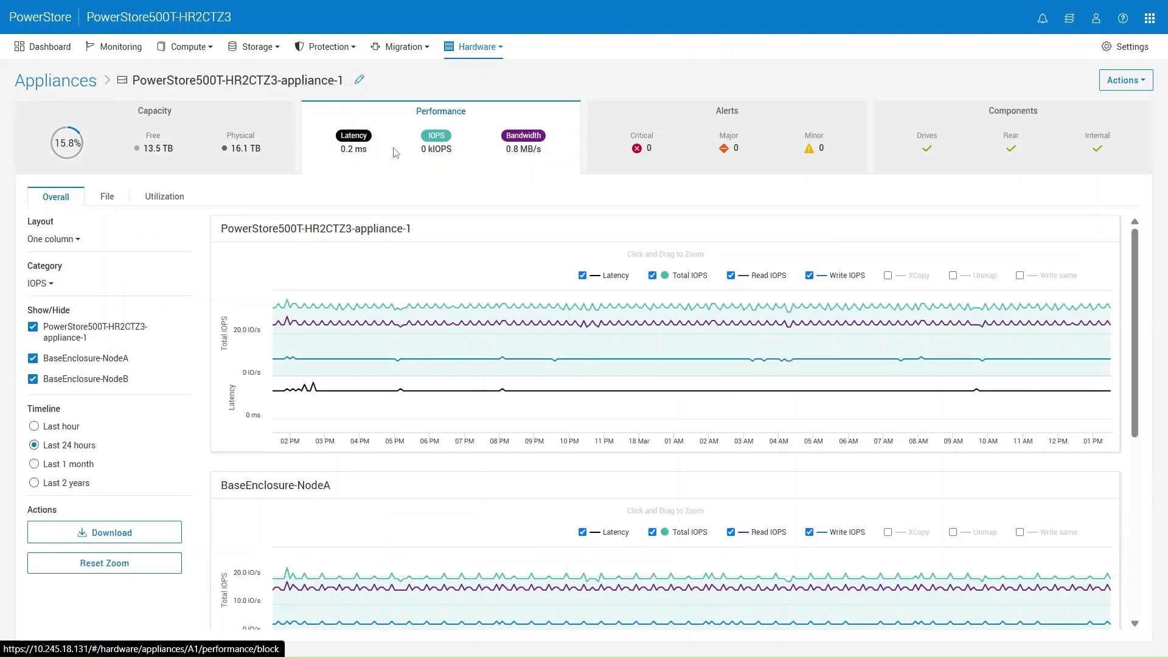
pyautogui.click(162, 205)
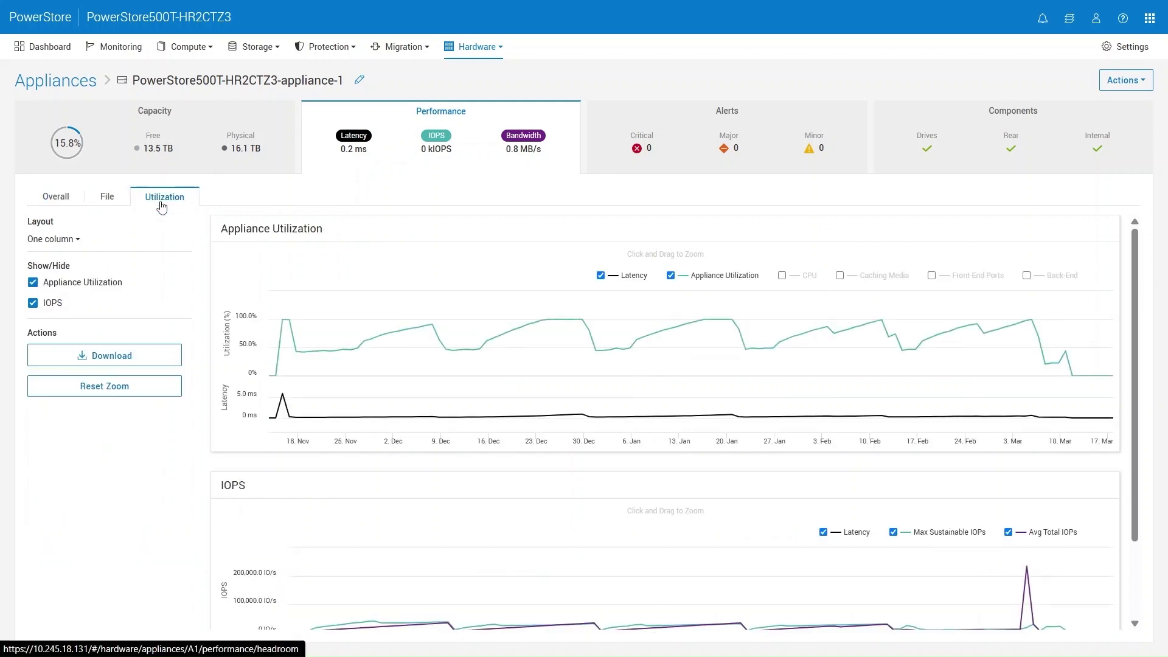
pyautogui.moveTo(786, 283)
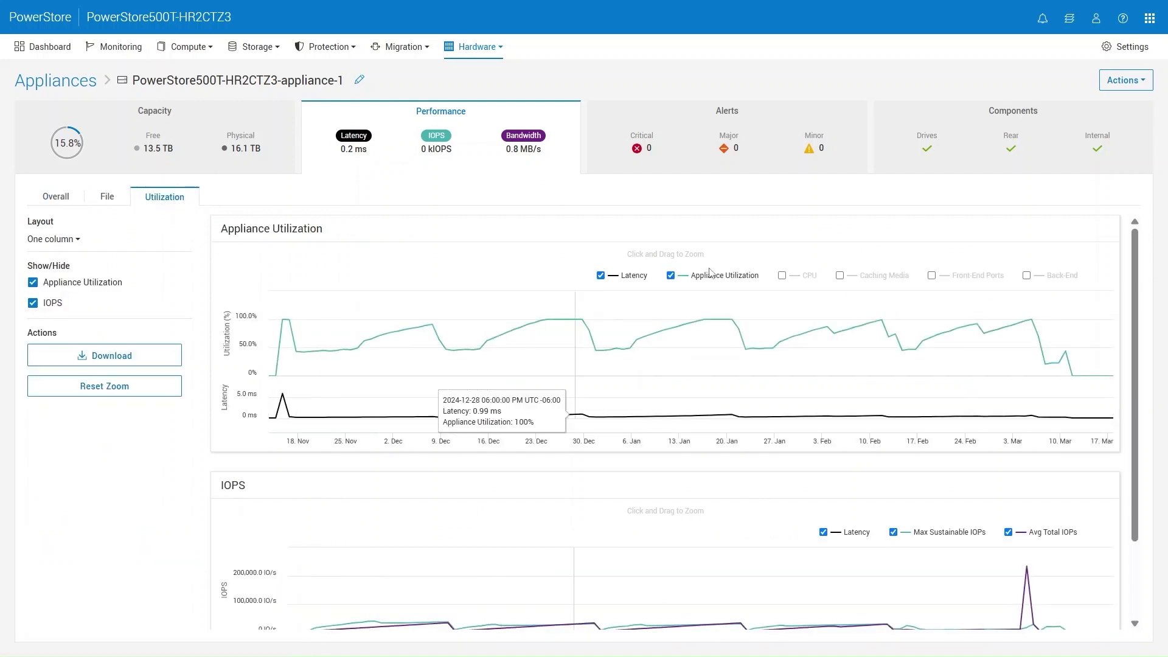
pyautogui.click(783, 275)
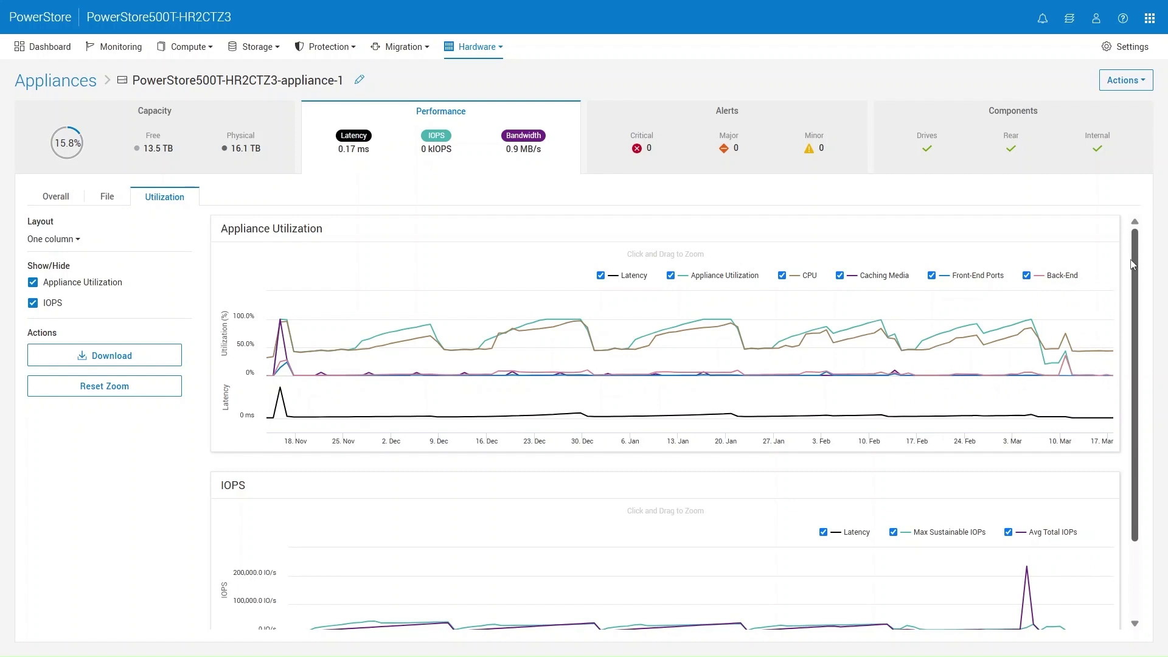
pyautogui.moveTo(1132, 265); pyautogui.dragTo(1134, 370)
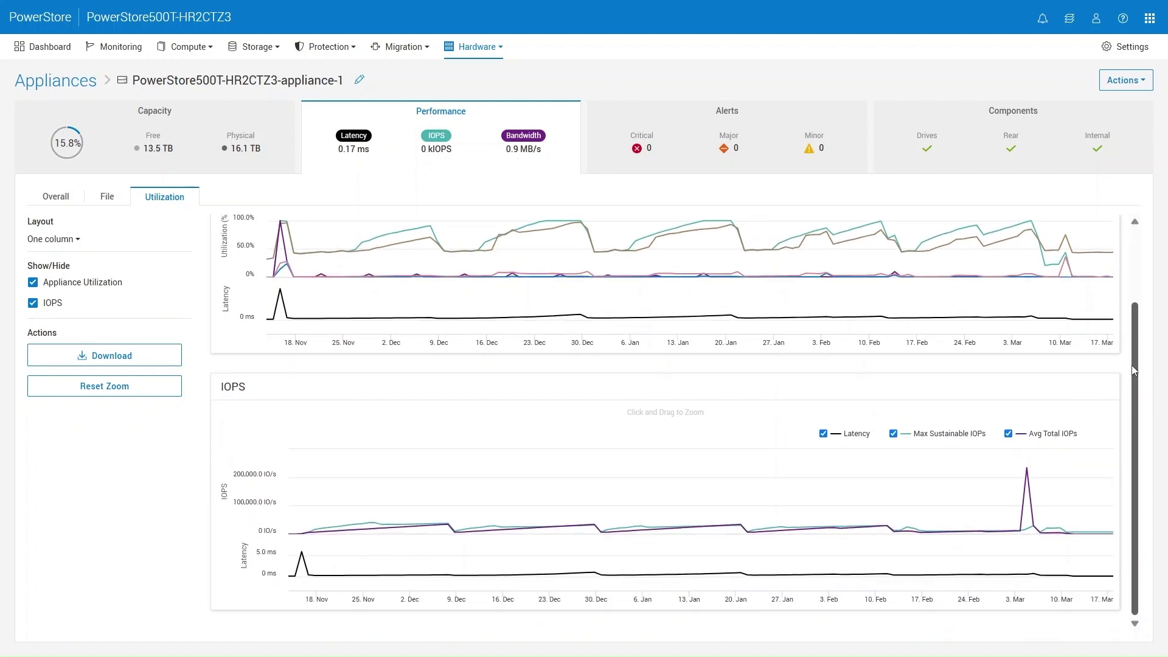